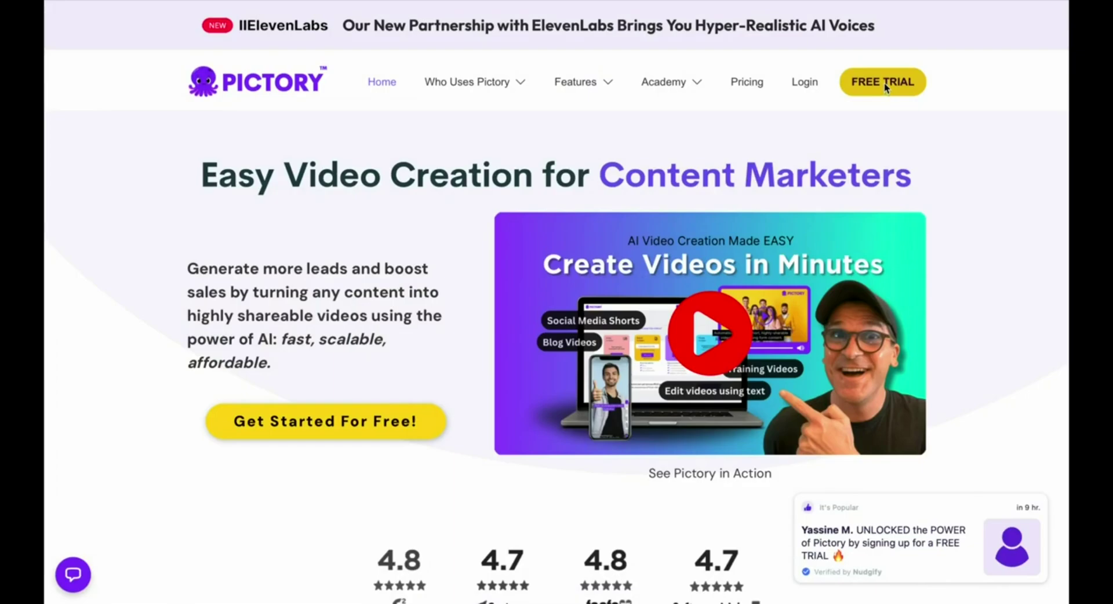
- Start a Pictory free trial to reach the dashboard with 13 days and 3 videos left
click(885, 83)
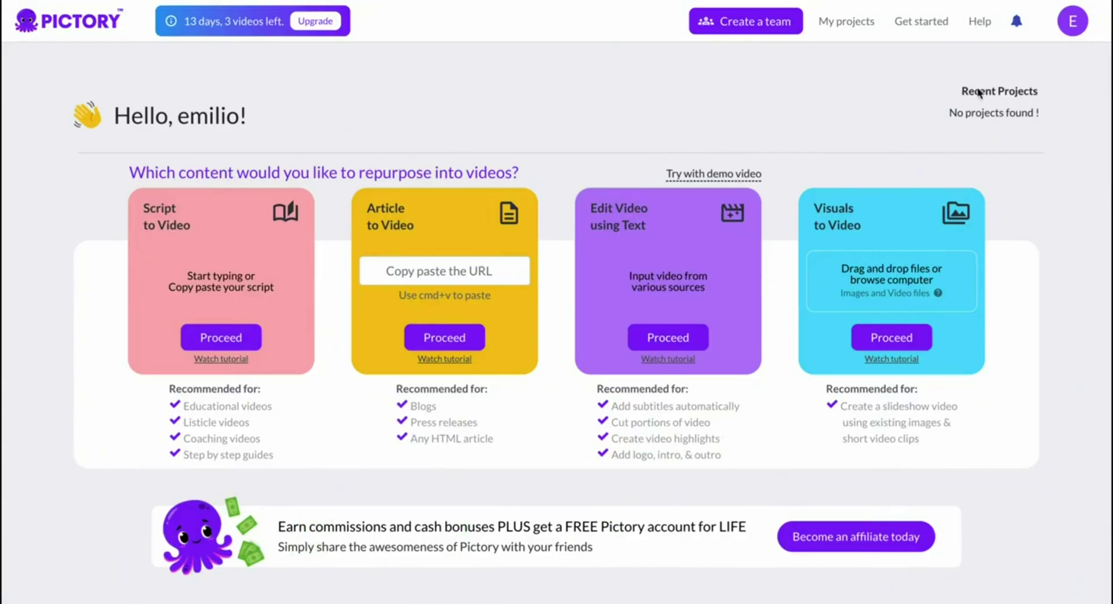
- Set the yearly Premium plan to about 160 videos per month and buy it
click(316, 21)
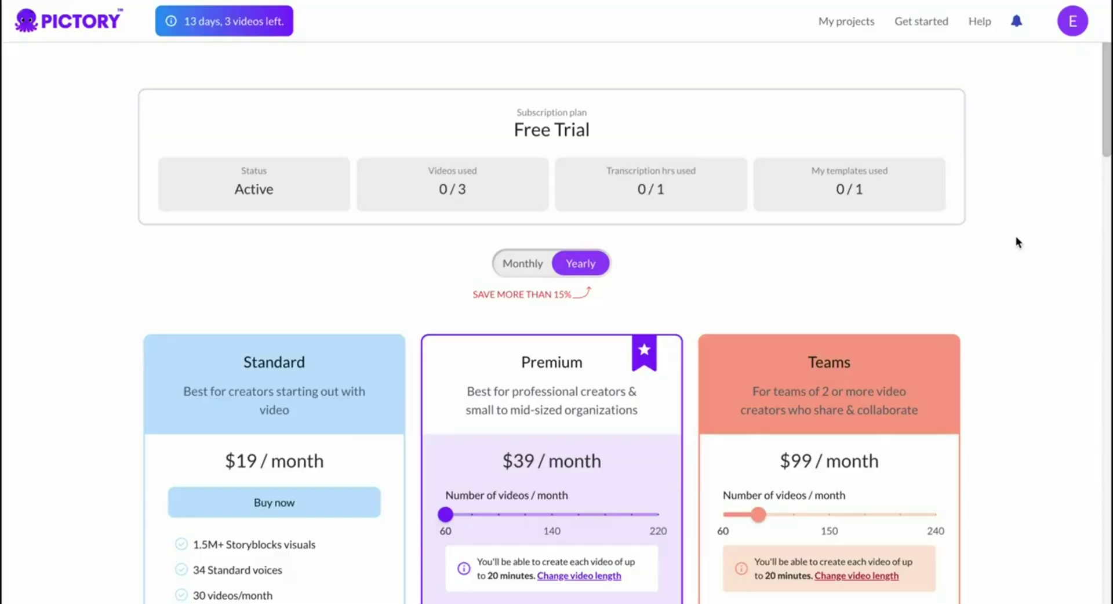
scroll(1018, 243, down, 2)
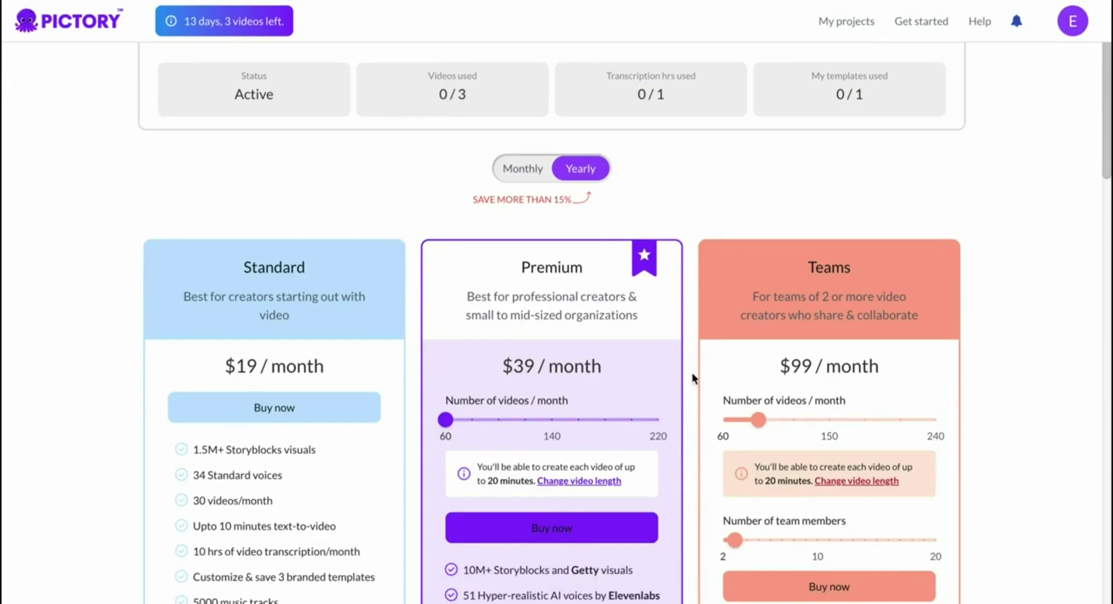
drag(446, 419, 579, 421)
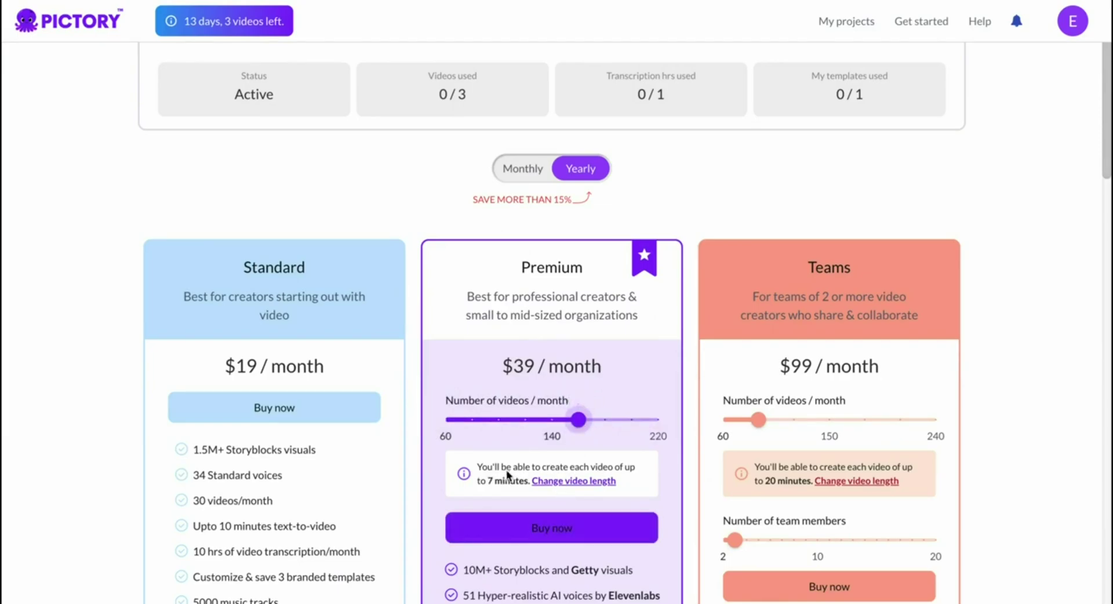
mouse_move(581, 427)
click(566, 528)
scroll(565, 520, down, 3)
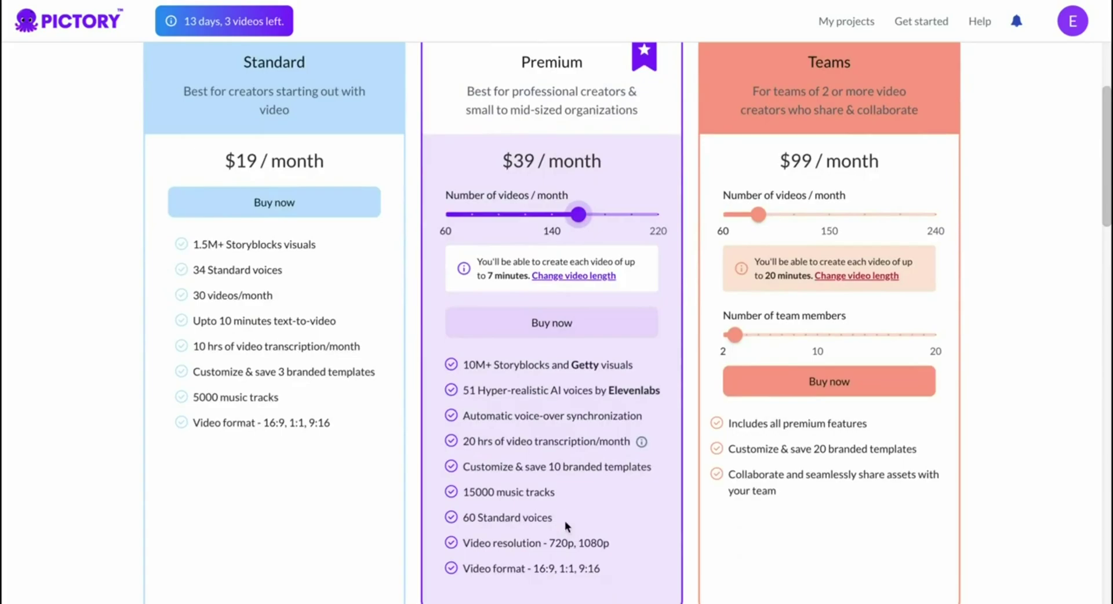
- Apply coupon dz44 to the Premium annual order, cutting the total to $374.40/year, and proceed
click(522, 318)
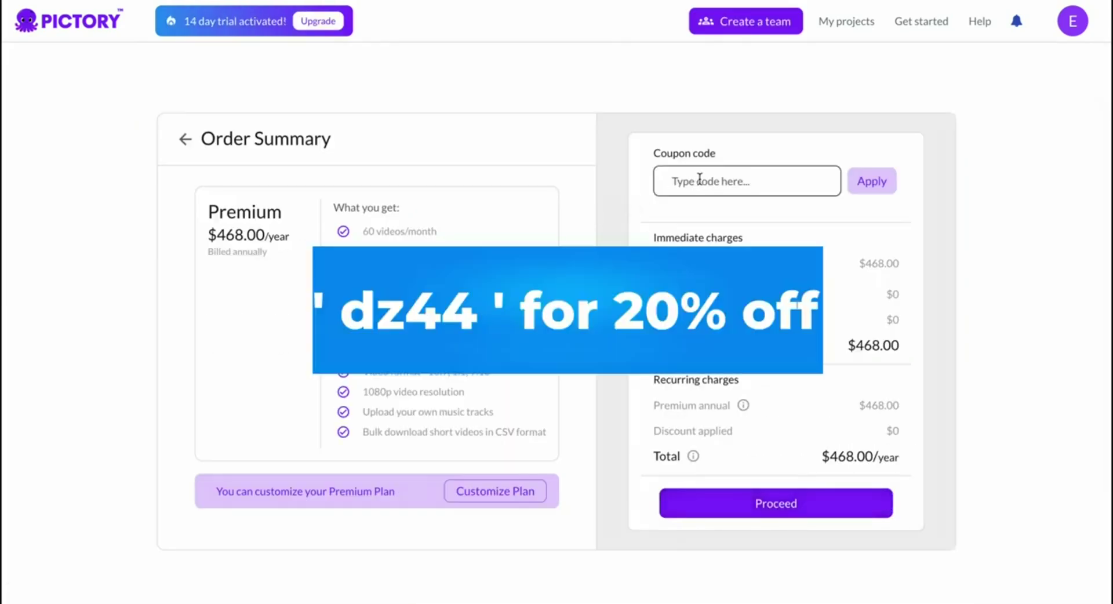
click(700, 179)
text(dz44)
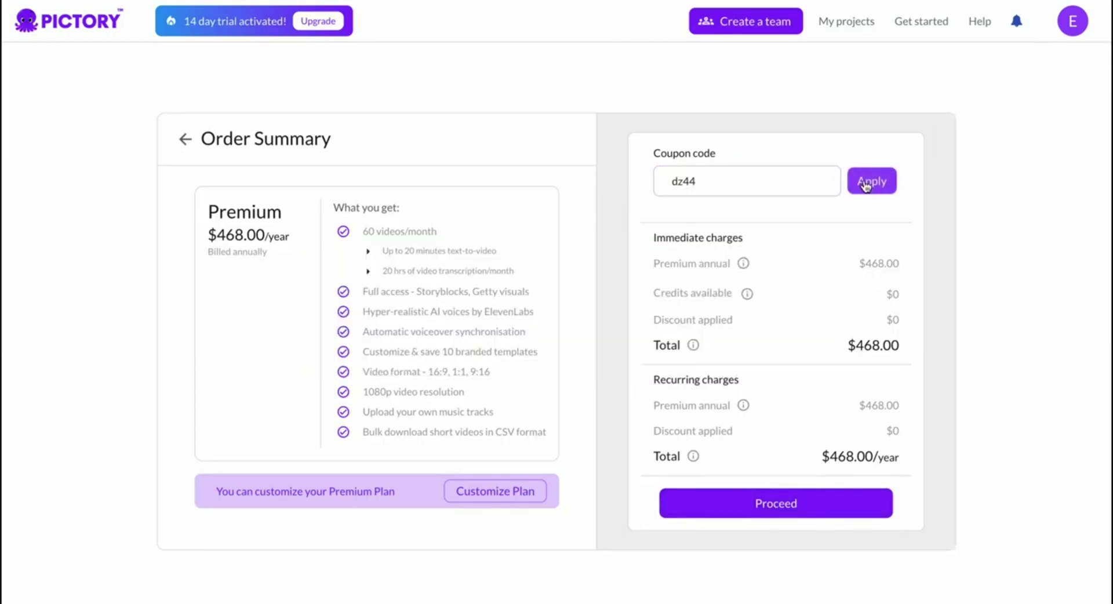
click(866, 181)
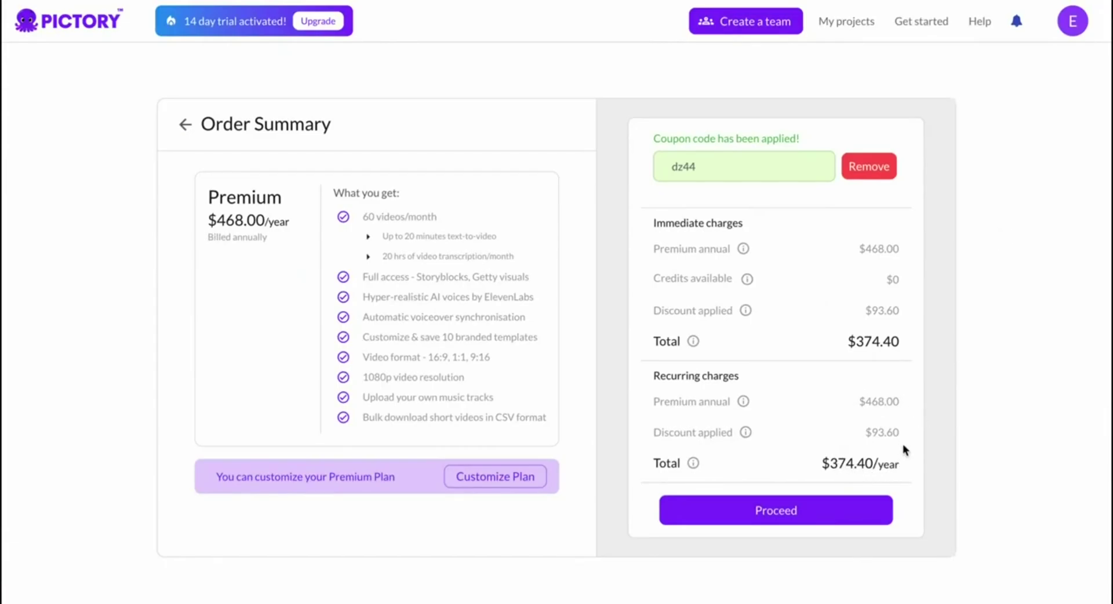
click(835, 509)
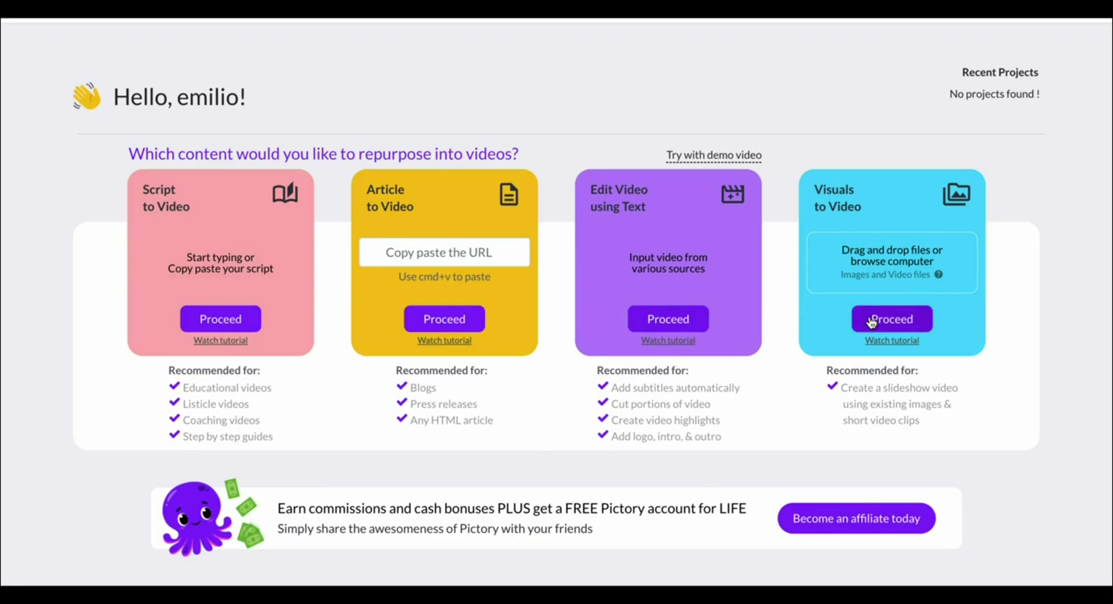
- Start a Script to Video project and paste in the 4538-character London top-10 travel script
click(218, 324)
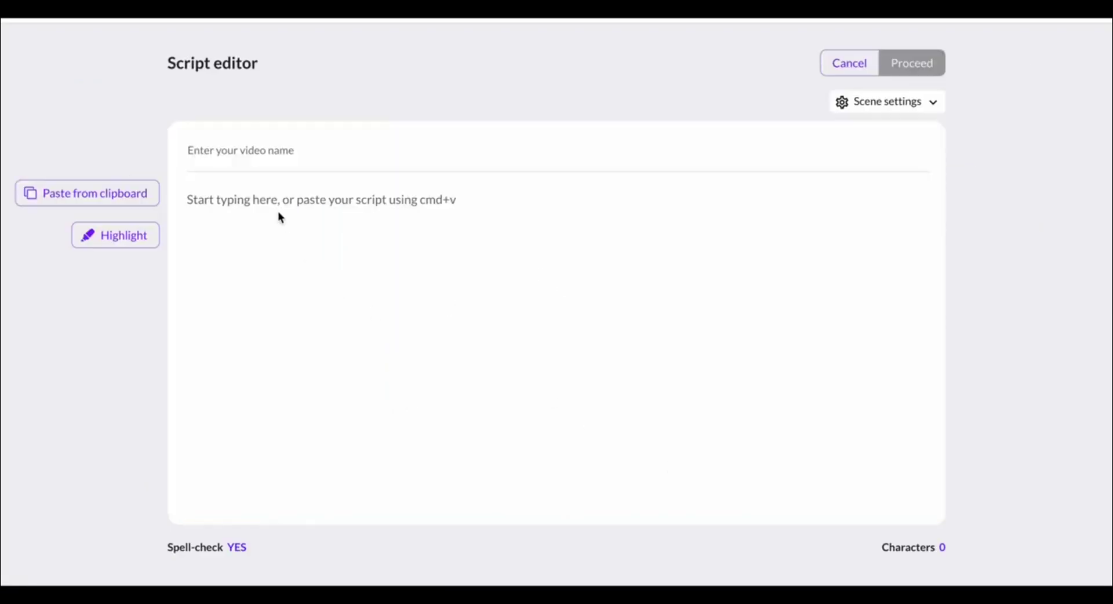
click(265, 195)
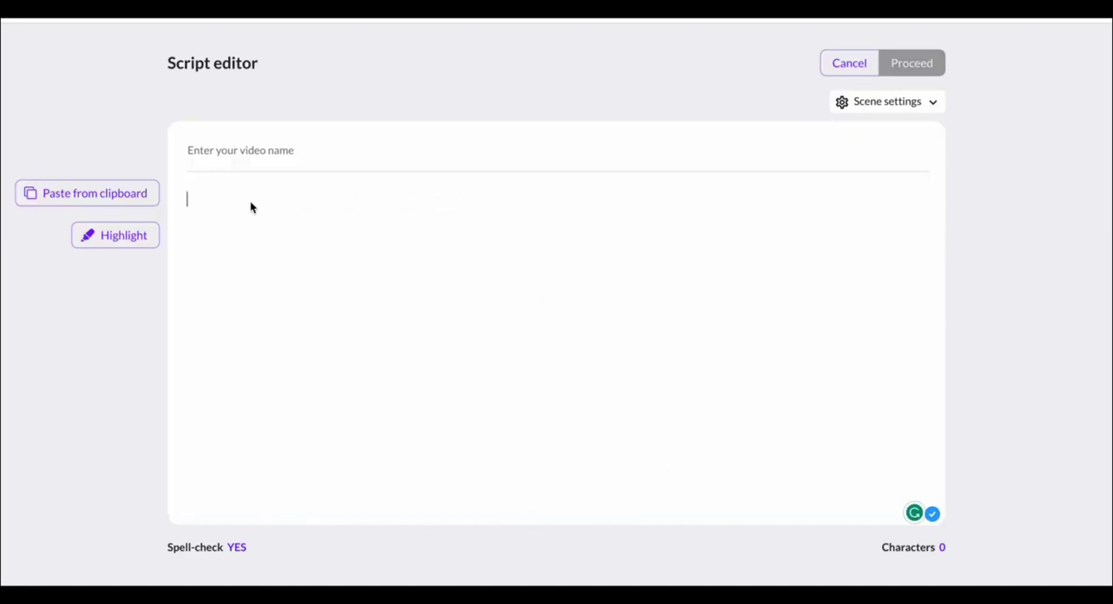
key(ctrl+v)
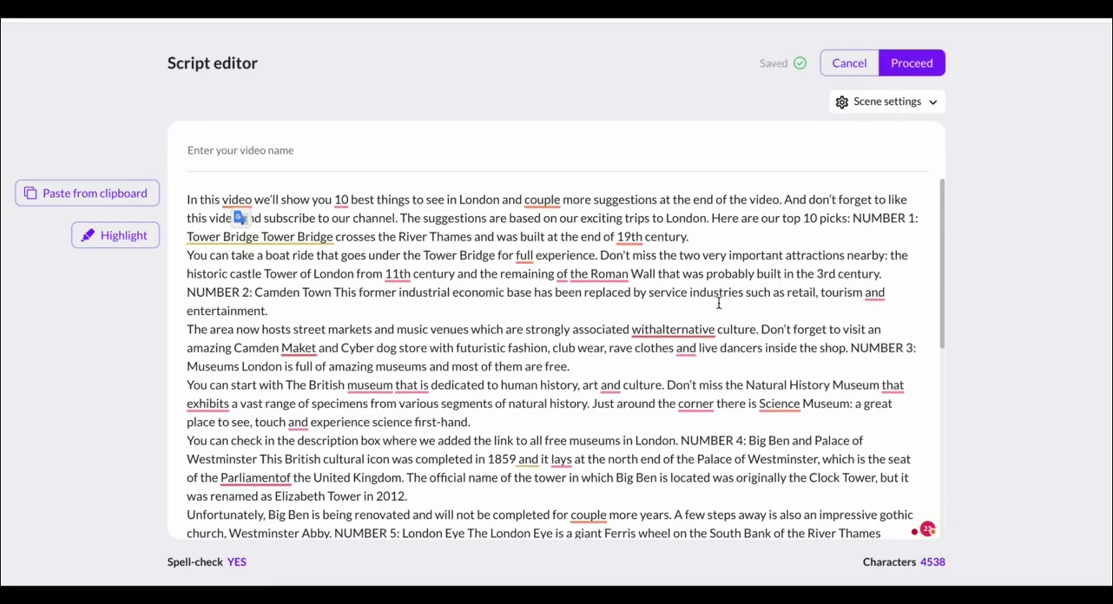
scroll(717, 302, down, 6)
scroll(716, 302, down, 1)
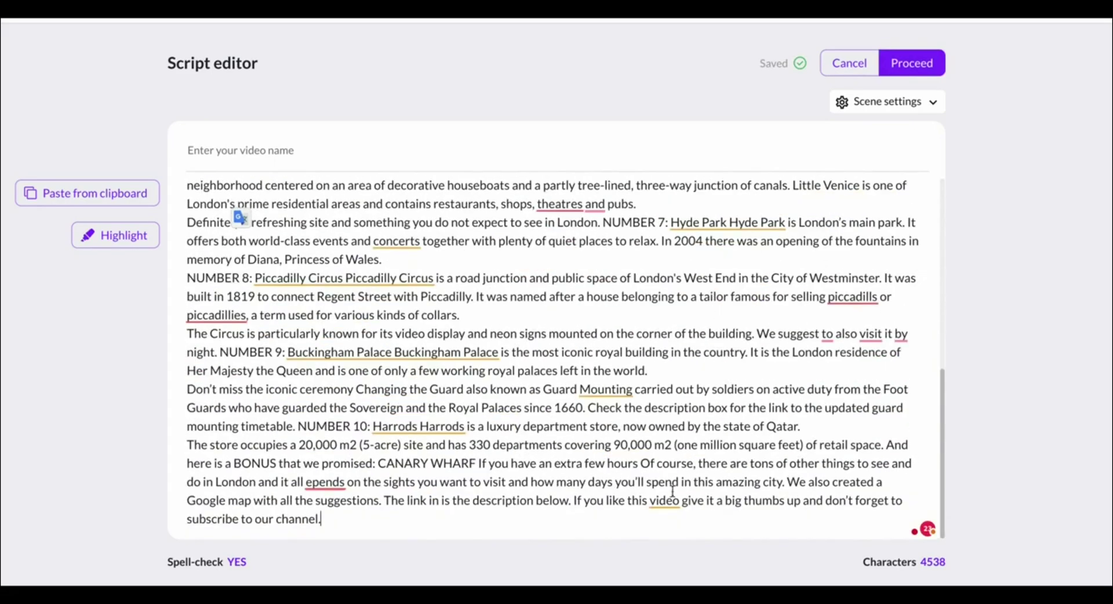
- Pick the Lemon template in 16:9 landscape to generate the London storyboard
click(928, 66)
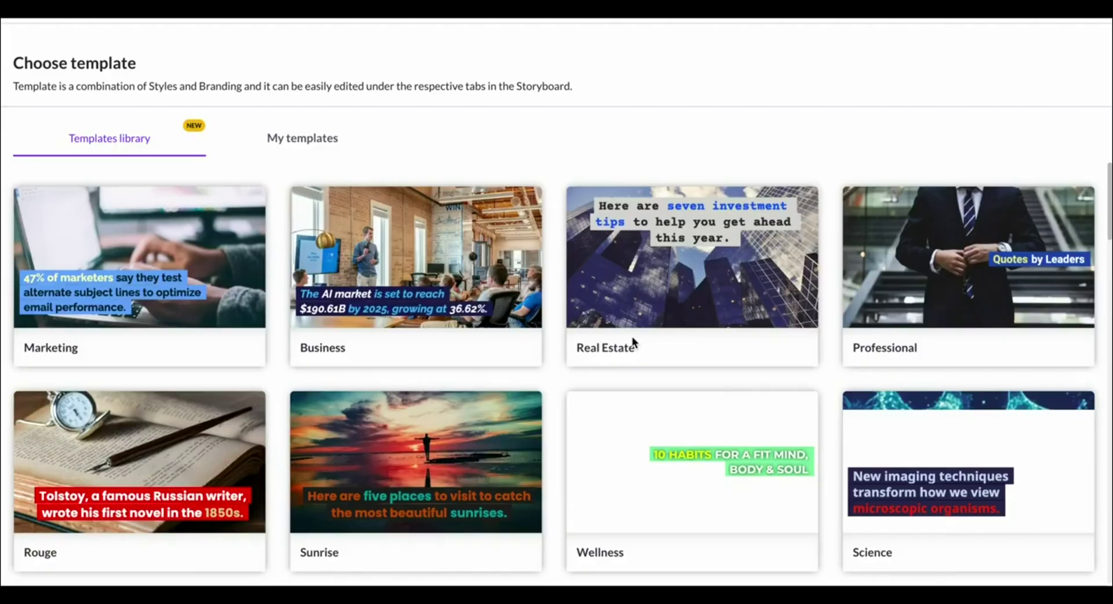
scroll(632, 336, down, 4)
scroll(632, 338, down, 6)
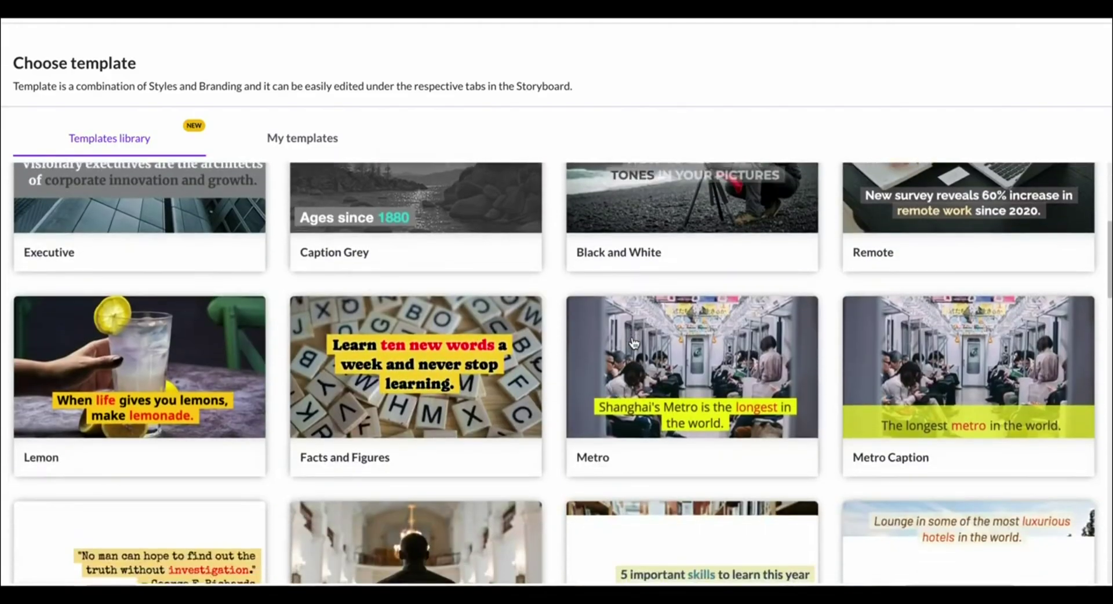
scroll(220, 383, up, 3)
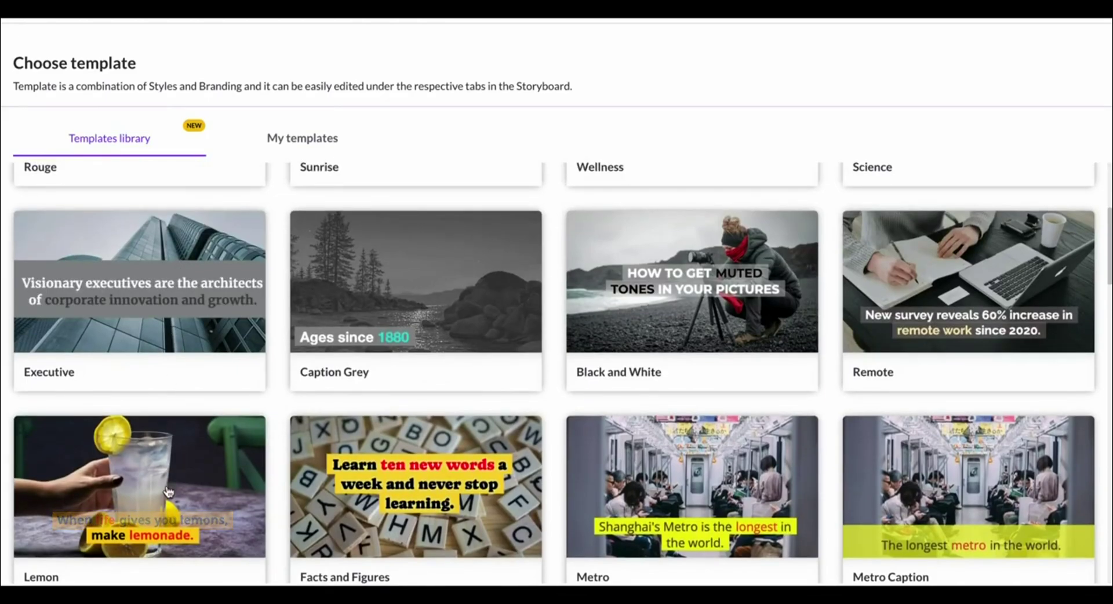
mouse_move(168, 491)
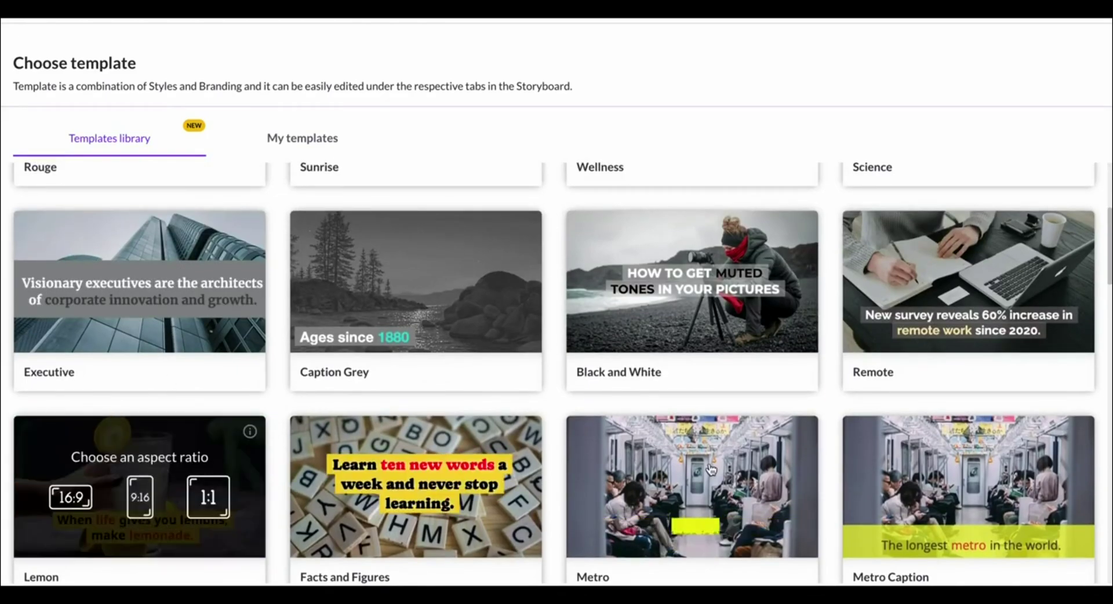
scroll(273, 426, down, 4)
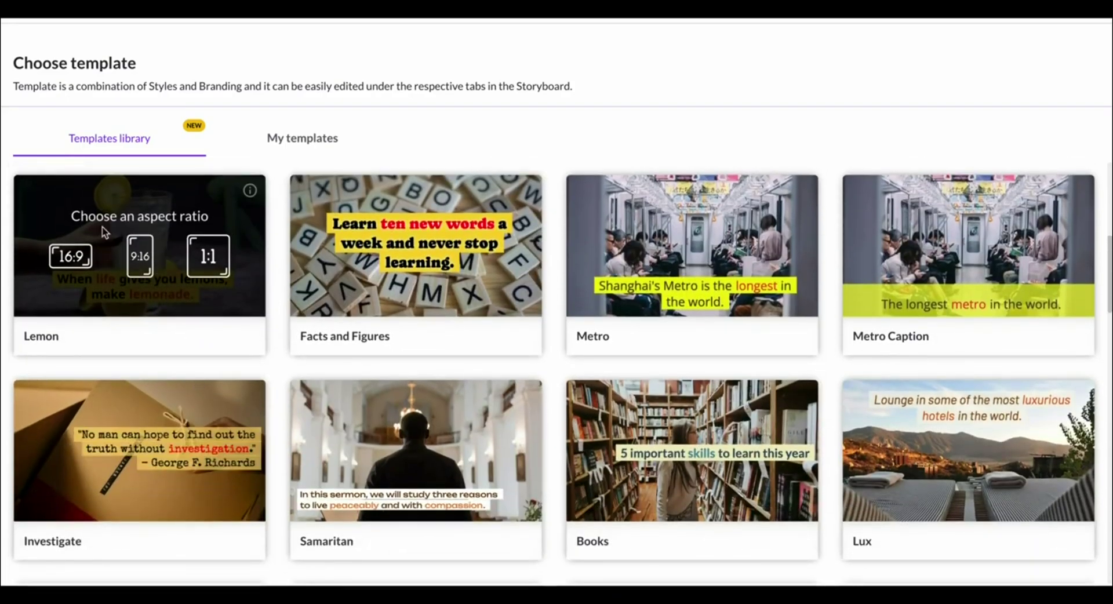
click(82, 258)
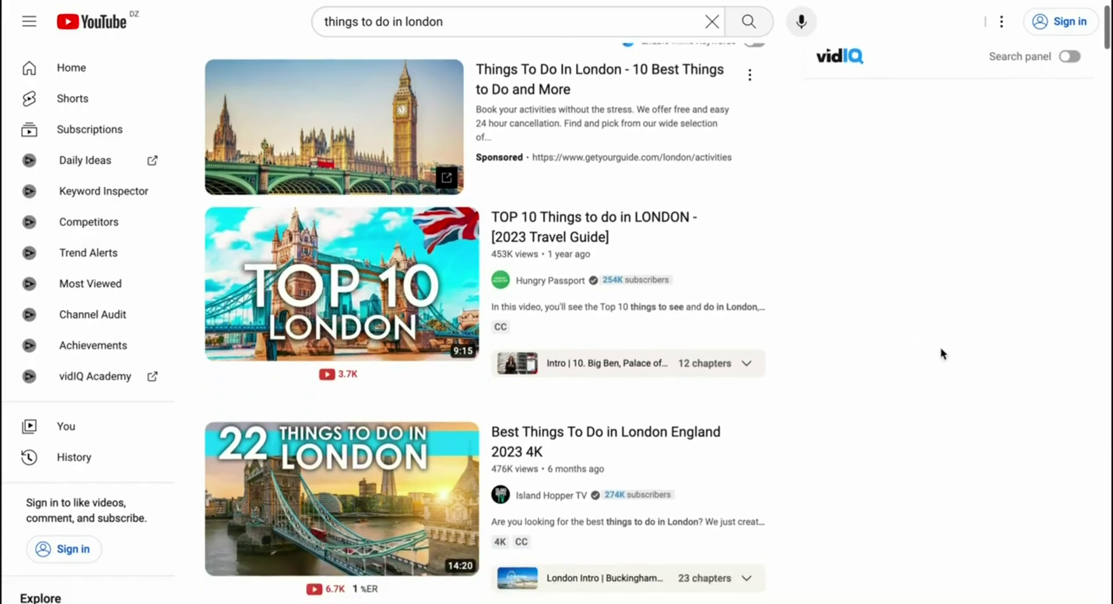
scroll(940, 348, up, 1)
scroll(940, 348, down, 7)
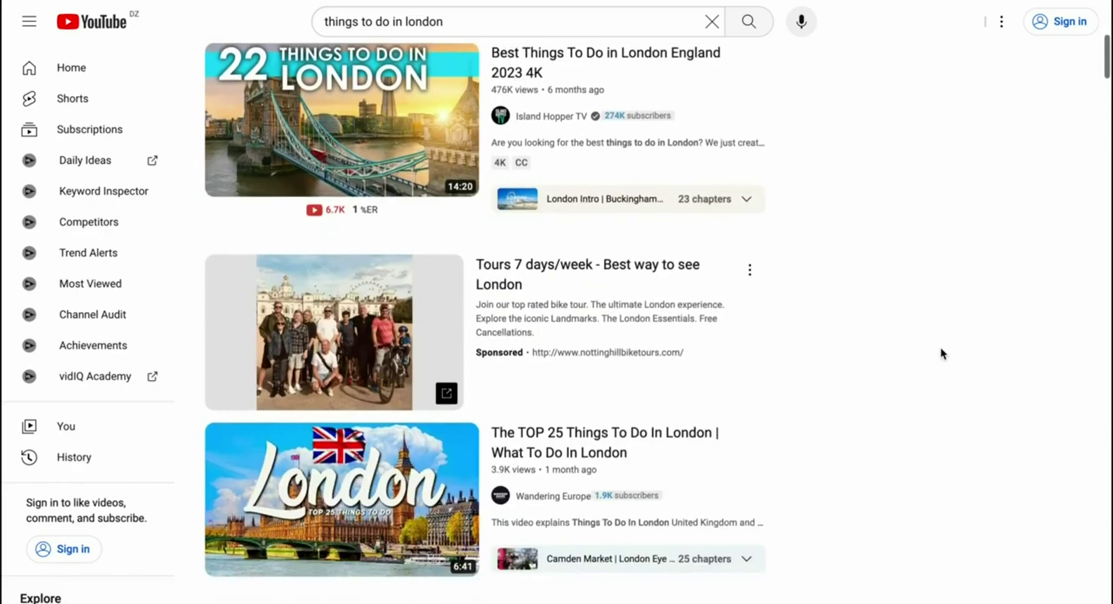
scroll(941, 350, down, 8)
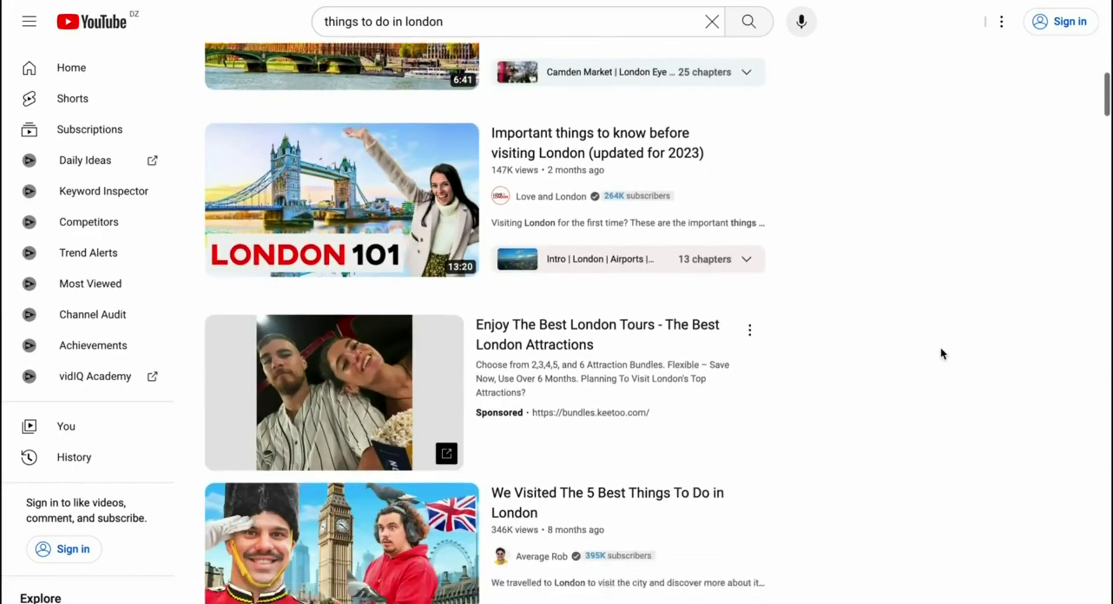
scroll(941, 348, down, 12)
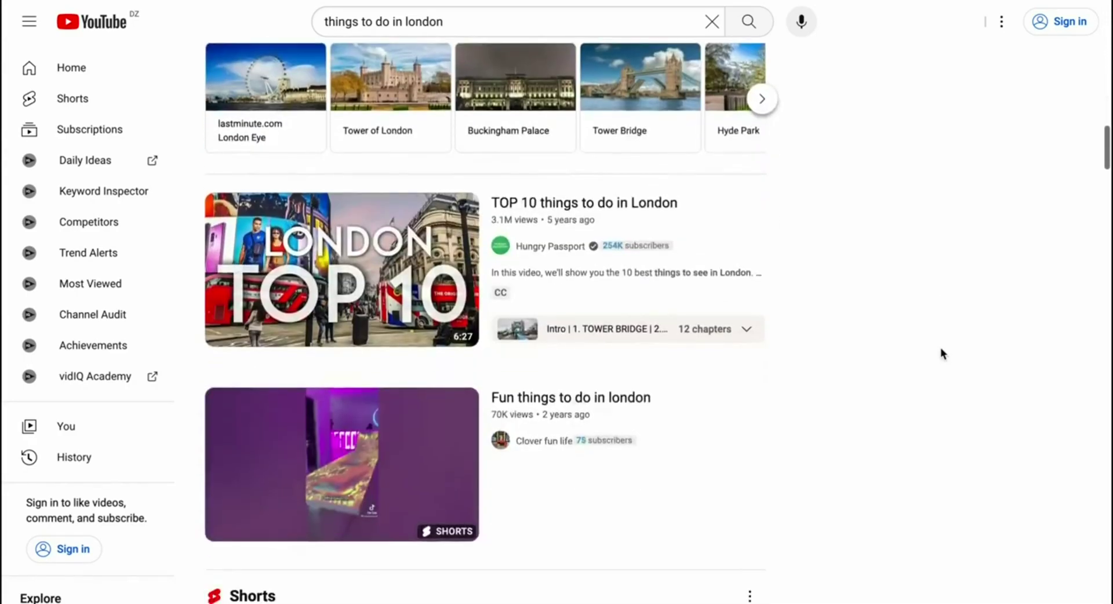
scroll(940, 347, down, 1)
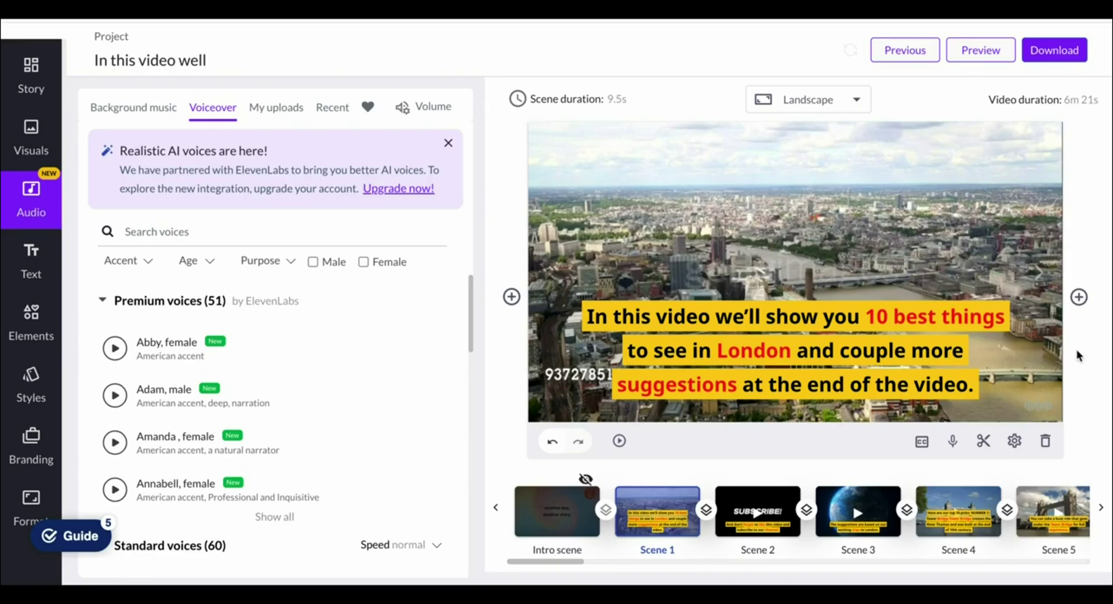
- Show the Insert scene options and scroll through the London storyboard's scene timeline
scroll(1076, 350, down, 1)
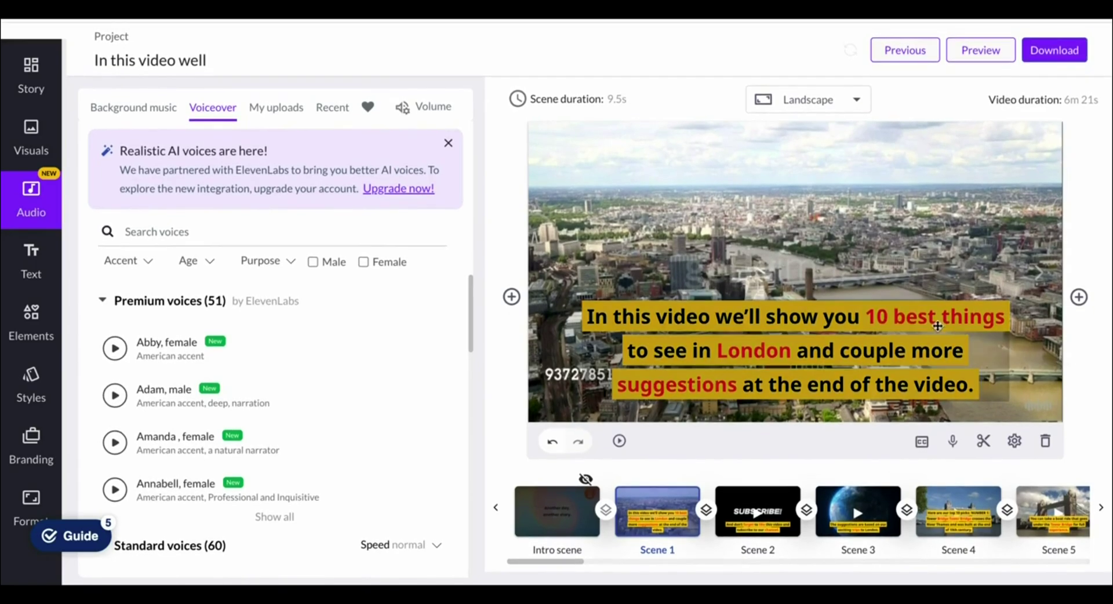
scroll(819, 293, up, 1)
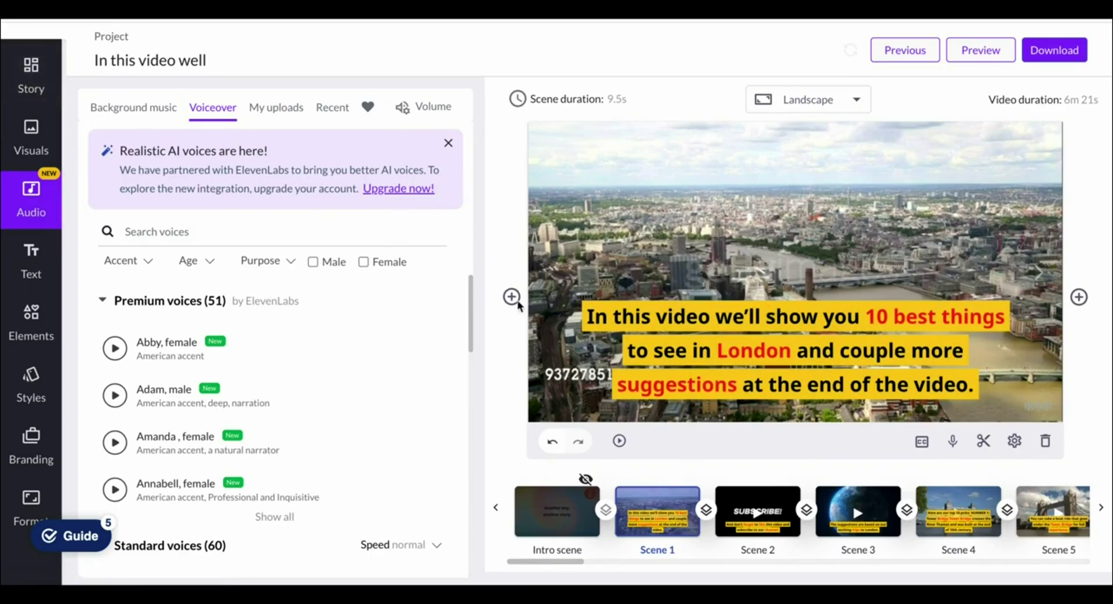
mouse_move(404, 341)
click(1079, 297)
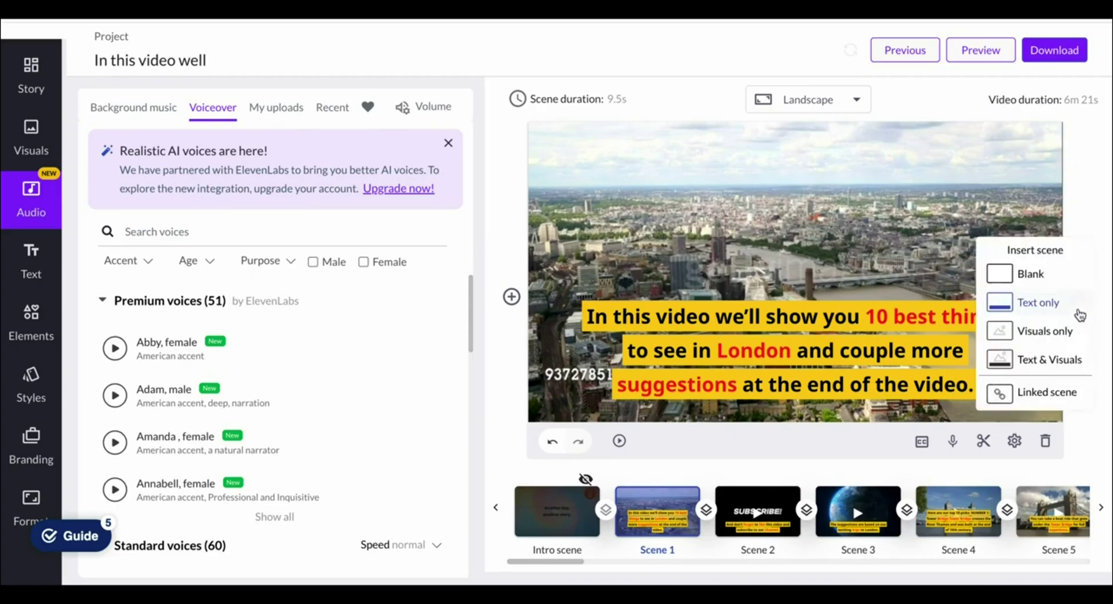
scroll(818, 497, right, 5)
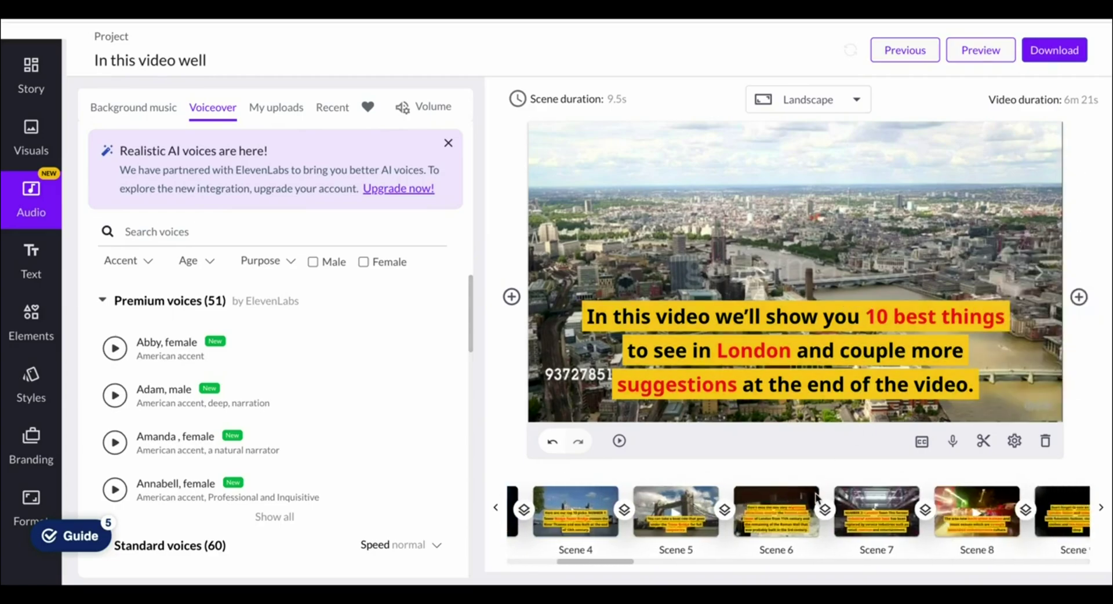
scroll(817, 494, right, 10)
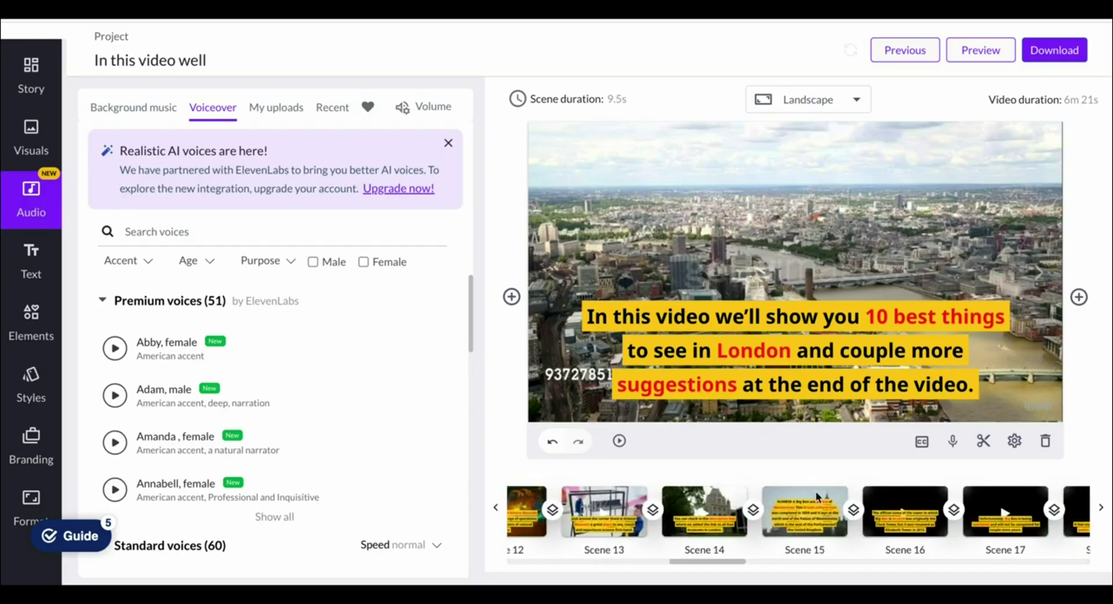
scroll(815, 492, right, 6)
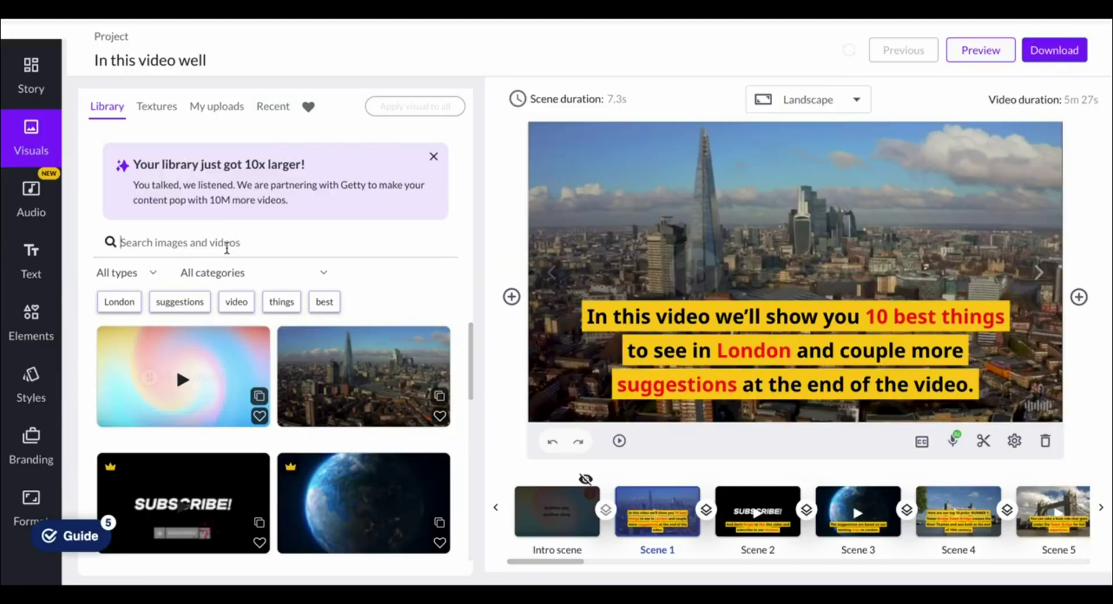
- Search the visuals library for 'london' and set the Big Ben clip as Scene 1's background
click(226, 248)
text(london)
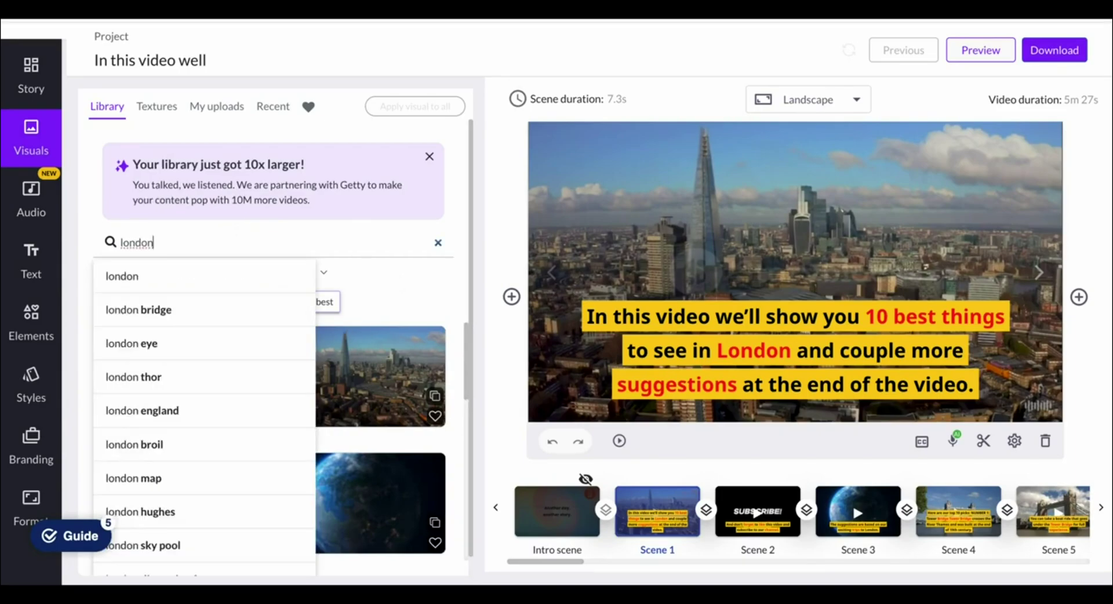
key(Return)
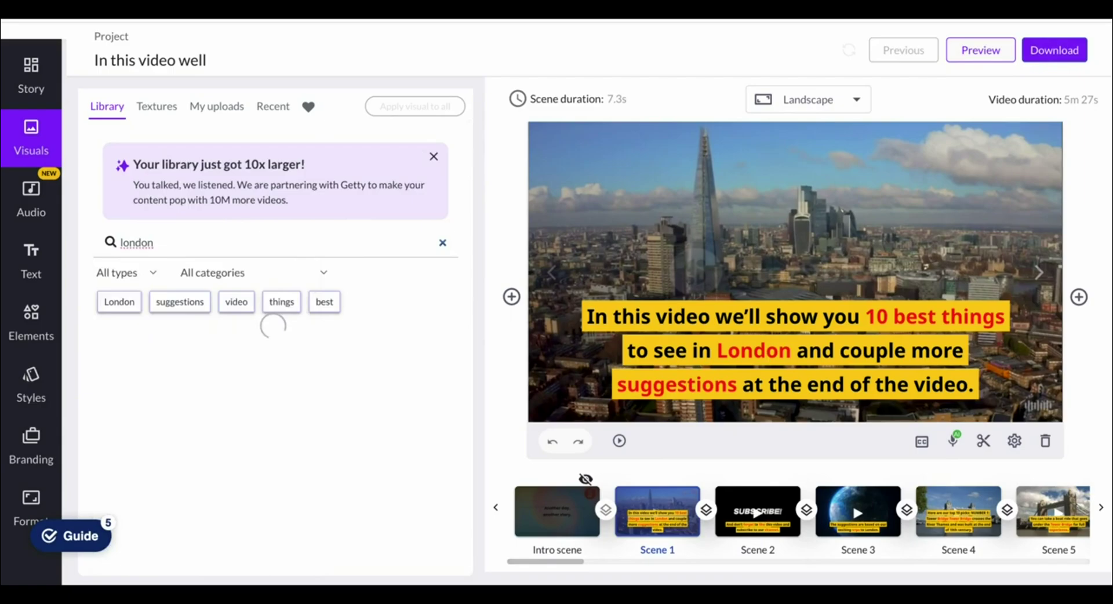
scroll(441, 371, down, 1)
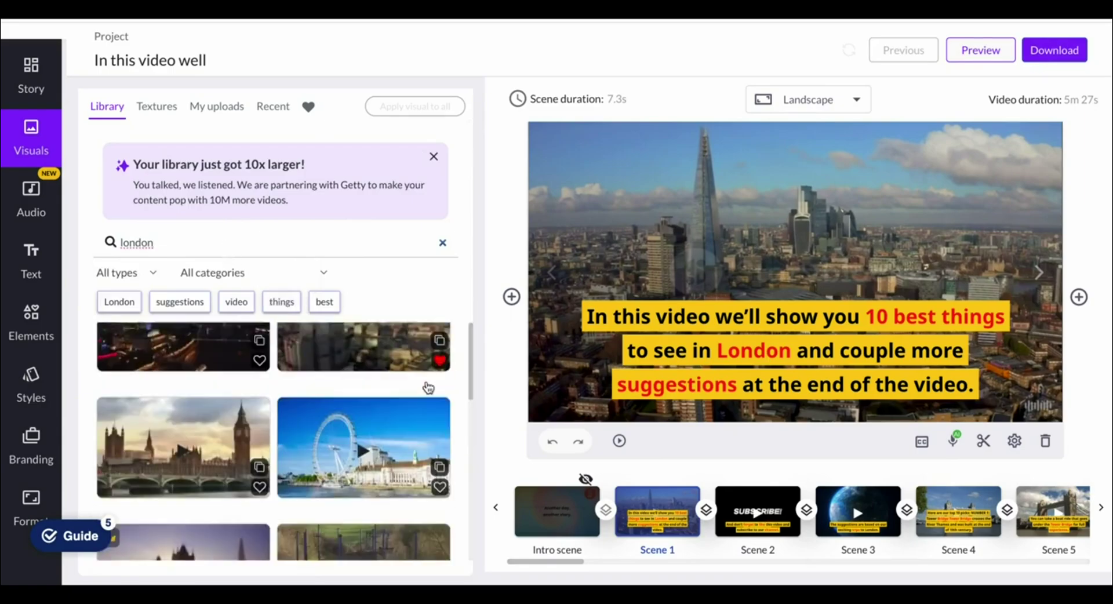
scroll(426, 388, up, 1)
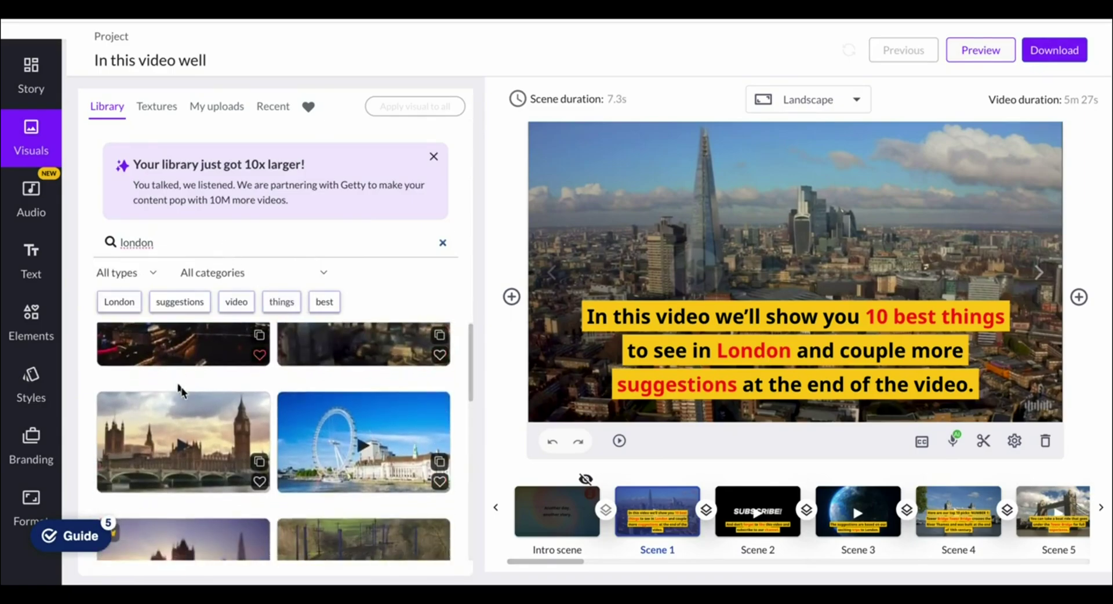
click(200, 428)
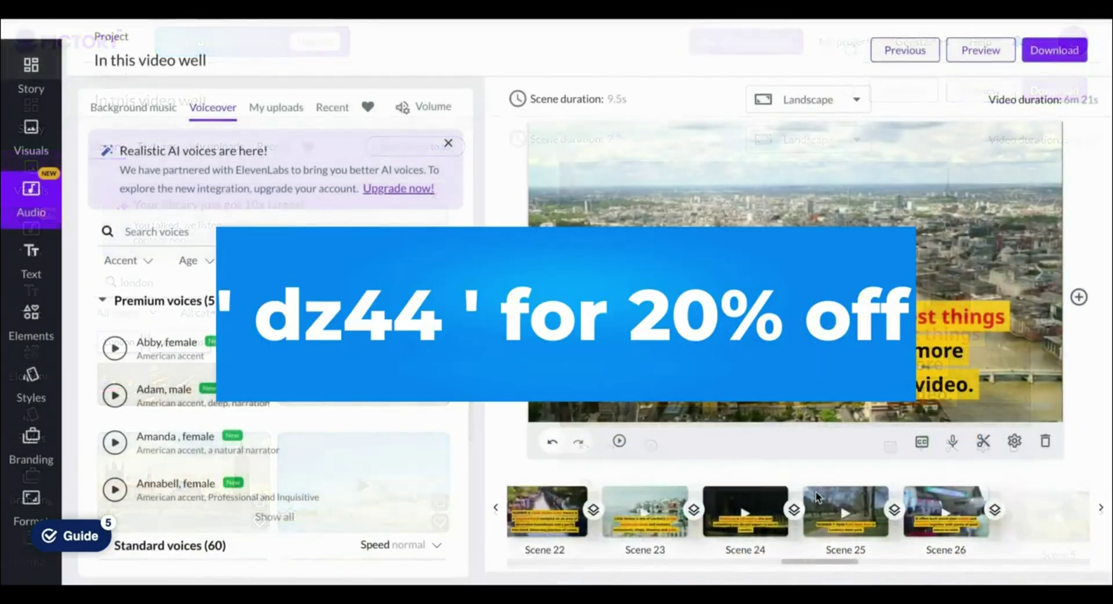
scroll(870, 510, right, 10)
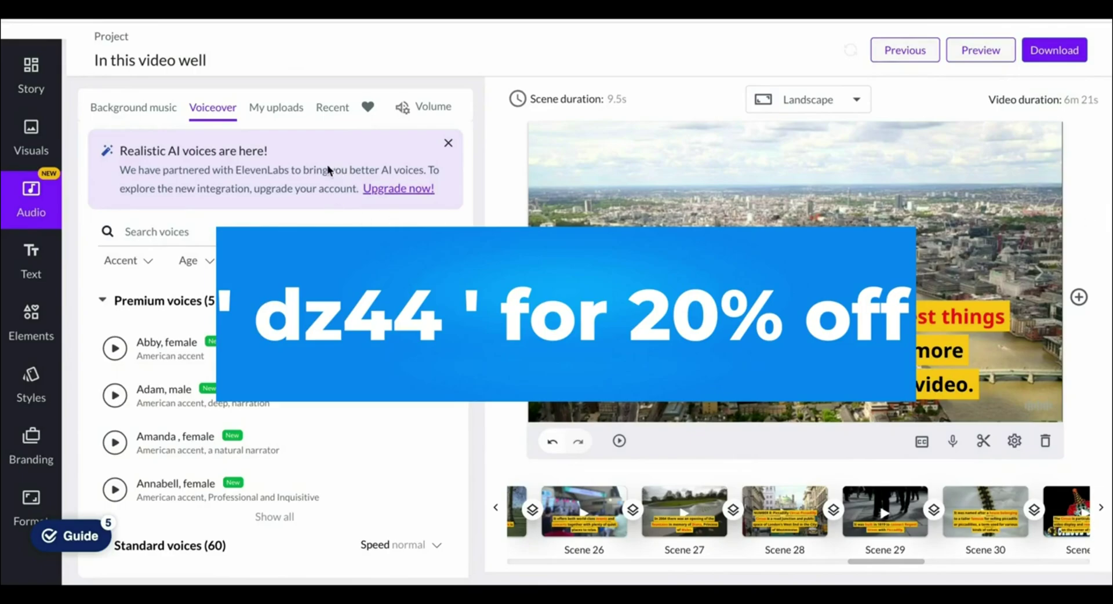
- Collapse the Premium voices list and dismiss the realistic AI voices announcement
click(313, 299)
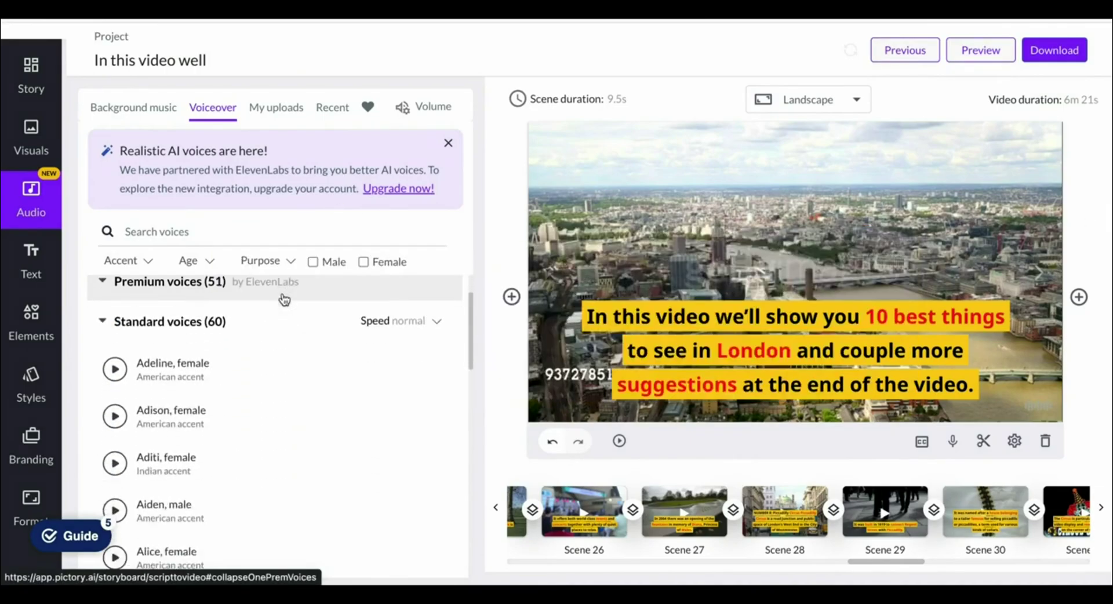
scroll(236, 427, down, 1)
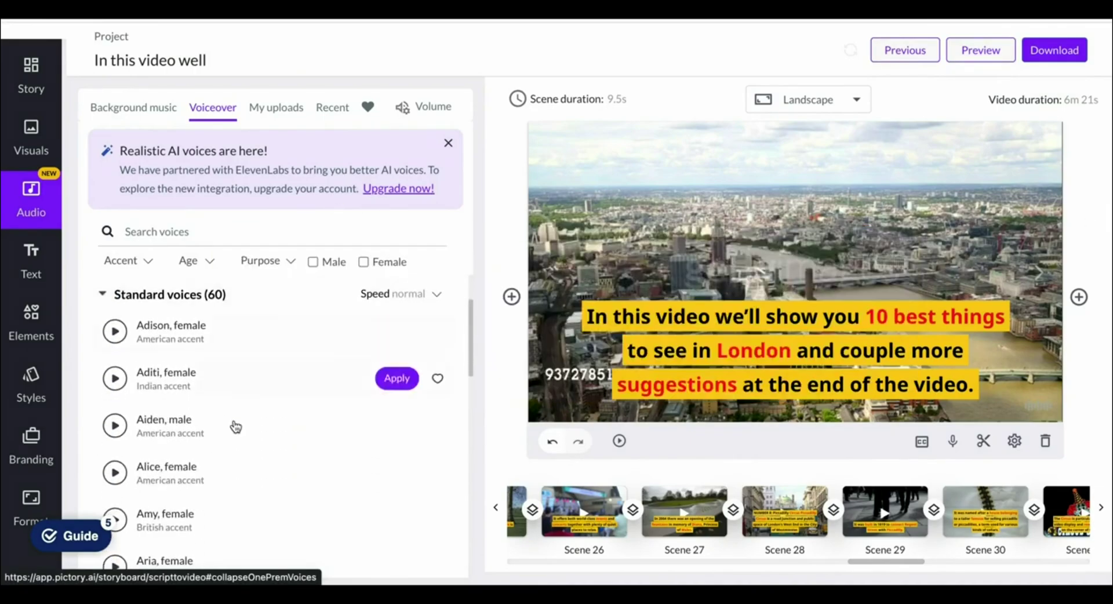
click(449, 145)
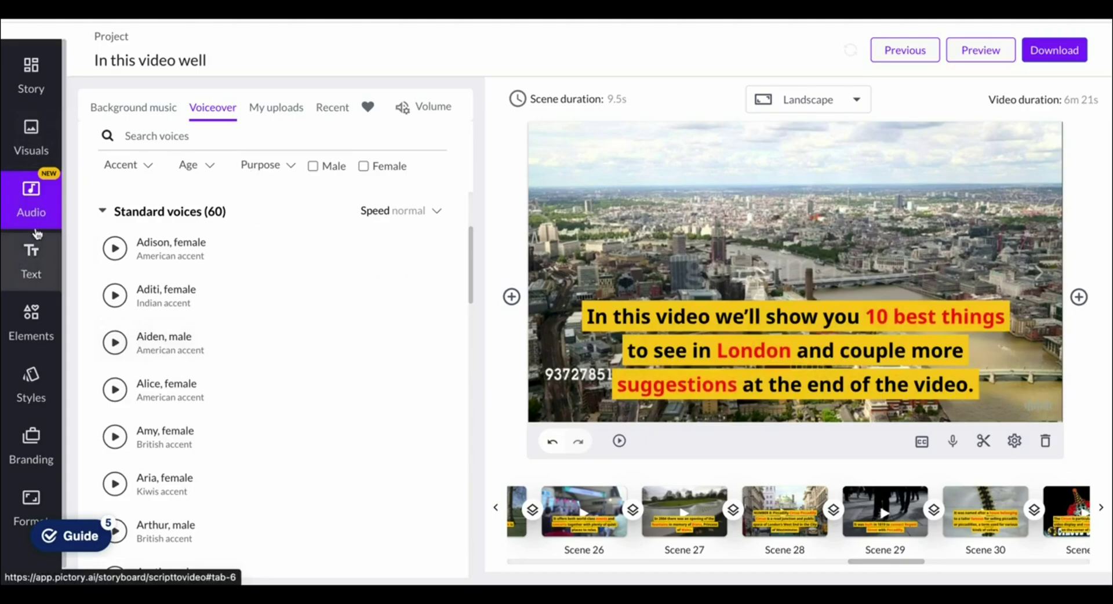
- Replace Scene 1's background with a Shard skyline clip from the visuals library
click(31, 138)
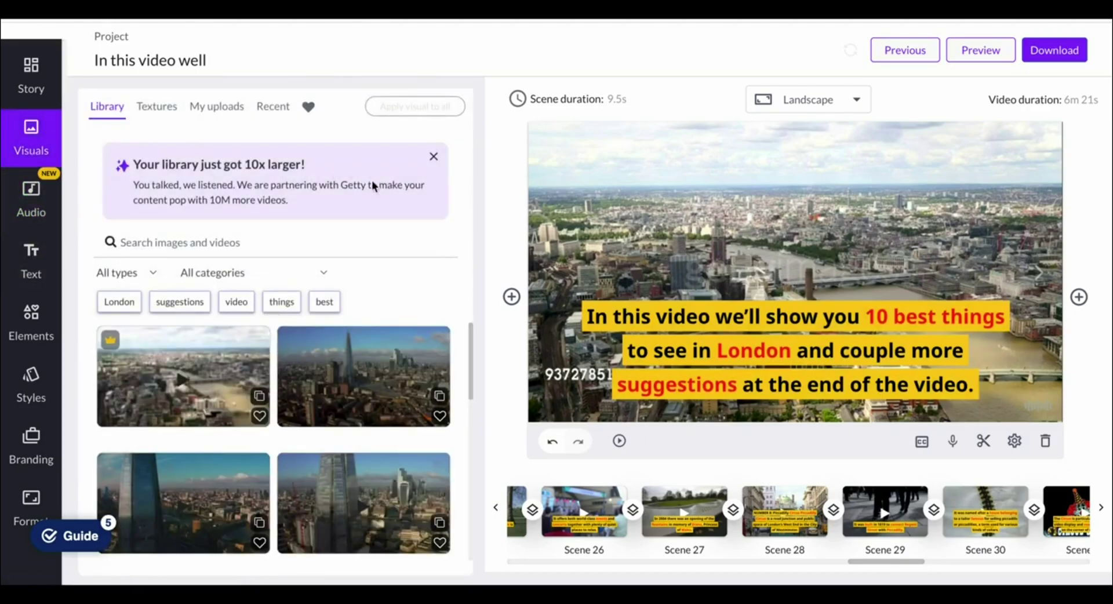
scroll(342, 350, down, 1)
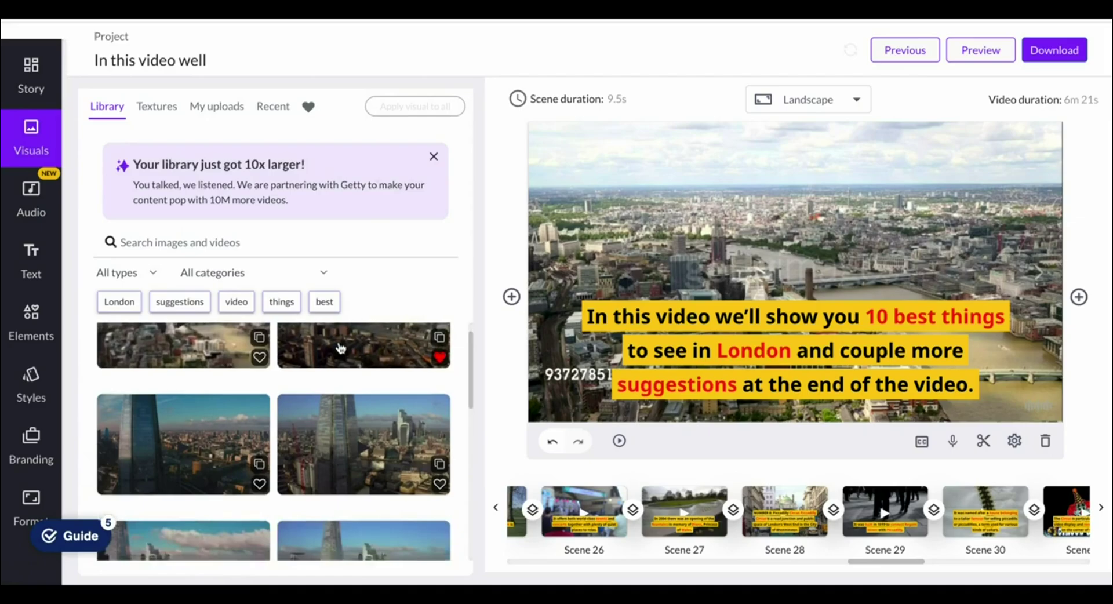
click(349, 359)
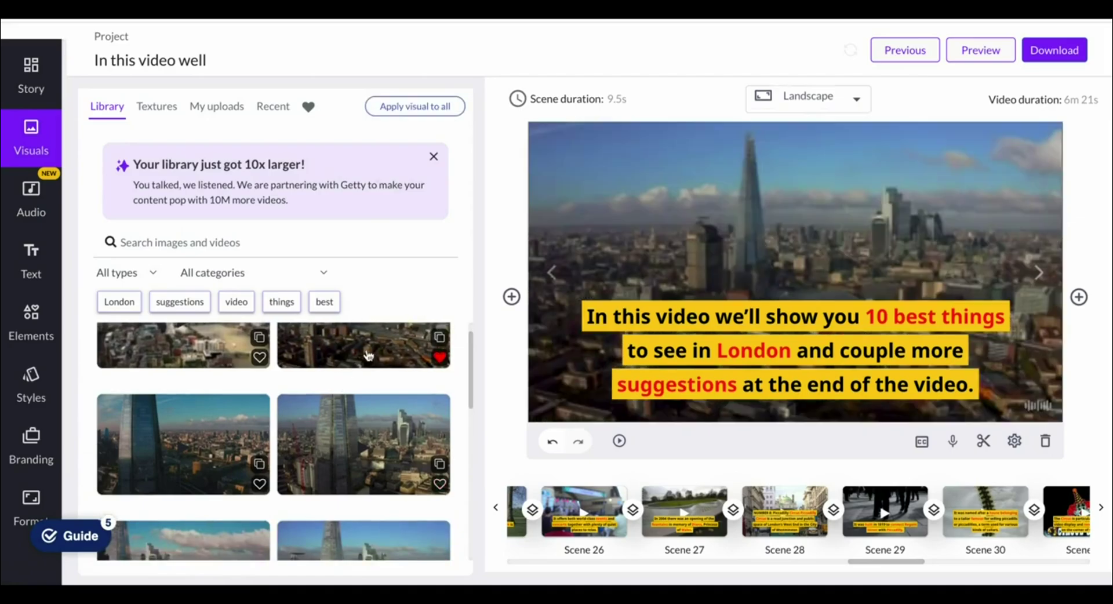